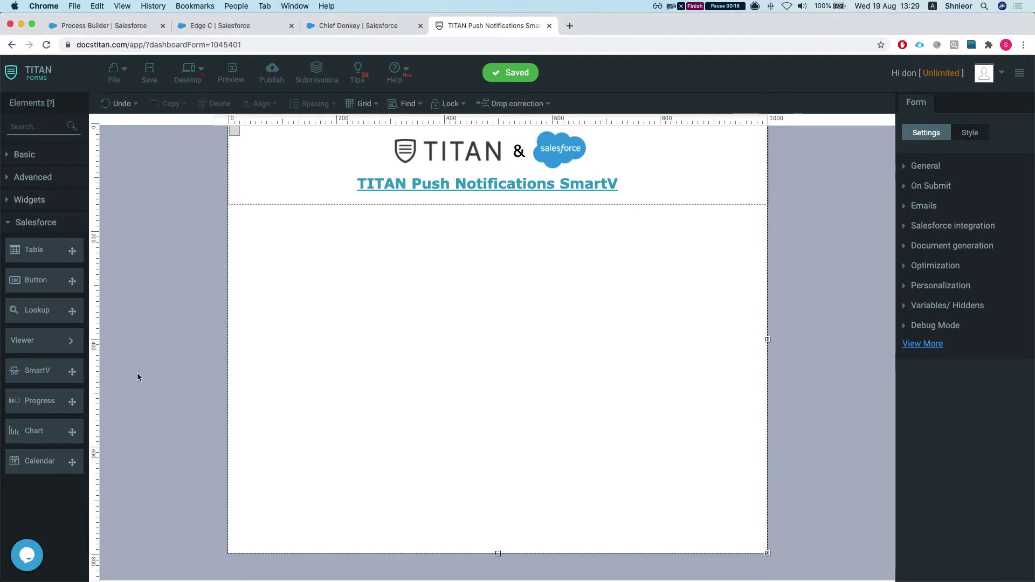
Place a SmartV element on the form and map it to the Salesforce Contact object.
{"action": "left_click_drag", "start_coordinate": [72, 371], "coordinate": [328, 362]}
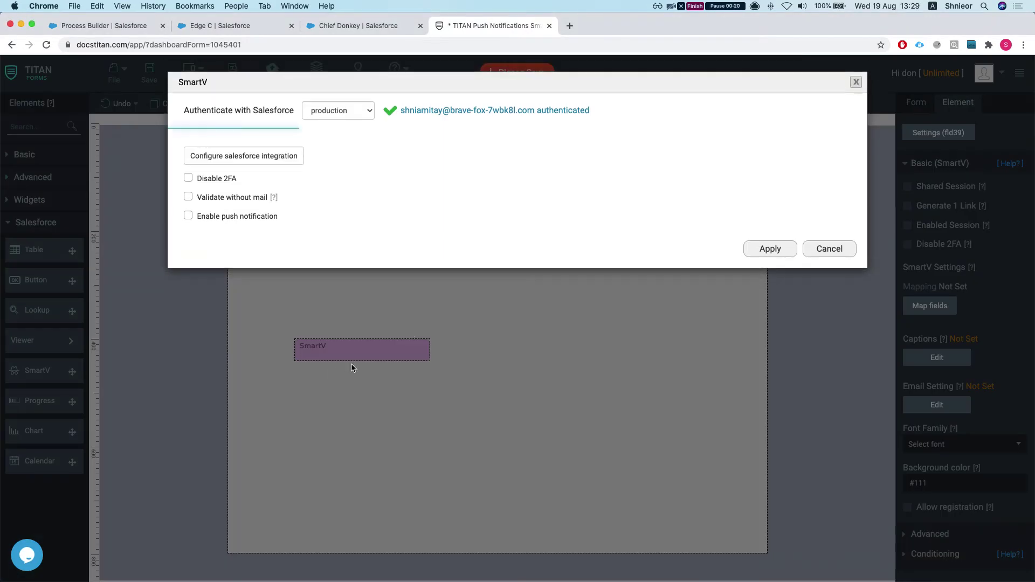
{"action": "left_click", "coordinate": [243, 156]}
{"action": "left_click", "coordinate": [363, 154]}
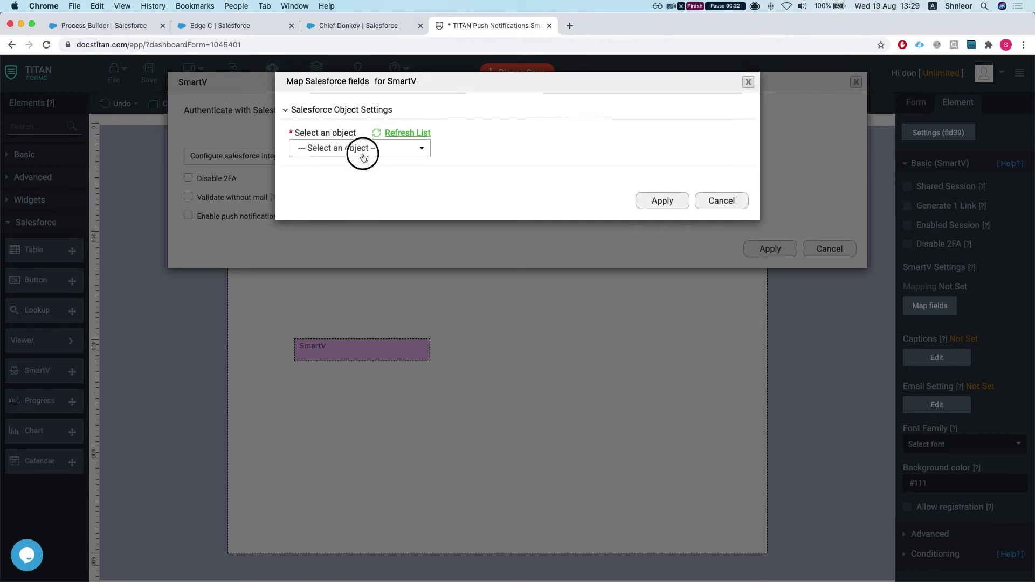
{"action": "type", "text": "contact"}
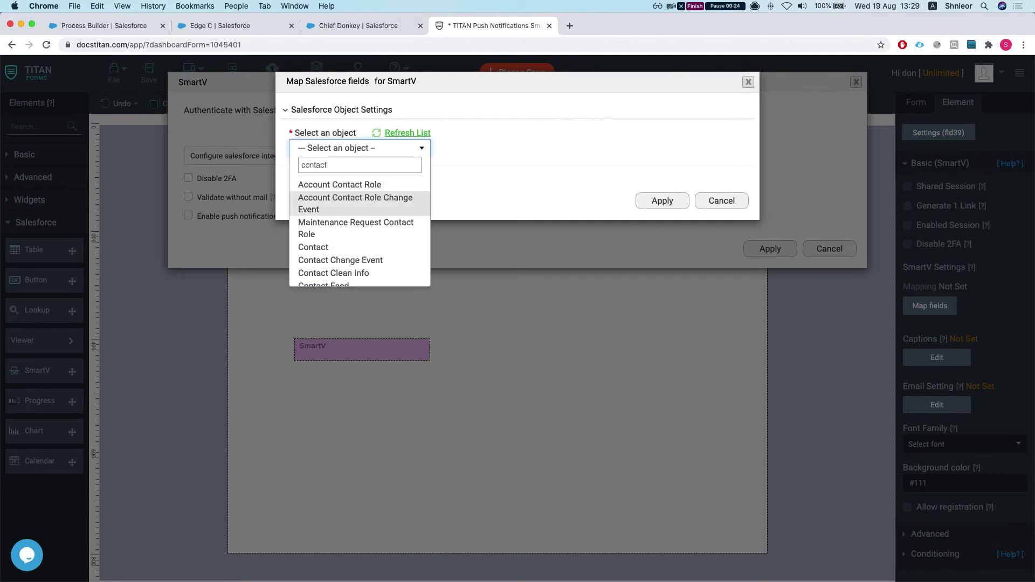
{"action": "left_click", "coordinate": [313, 246]}
{"action": "left_click", "coordinate": [671, 262]}
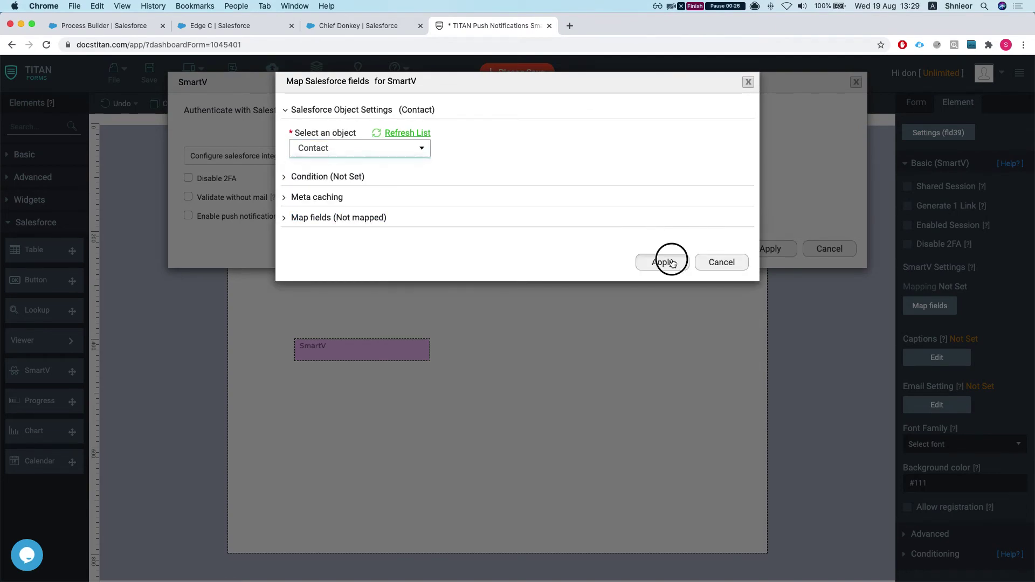
{"action": "left_click", "coordinate": [260, 167]}
Add Contact ID, Email and smartv as display fields of the SmartV.
{"action": "left_click", "coordinate": [234, 204]}
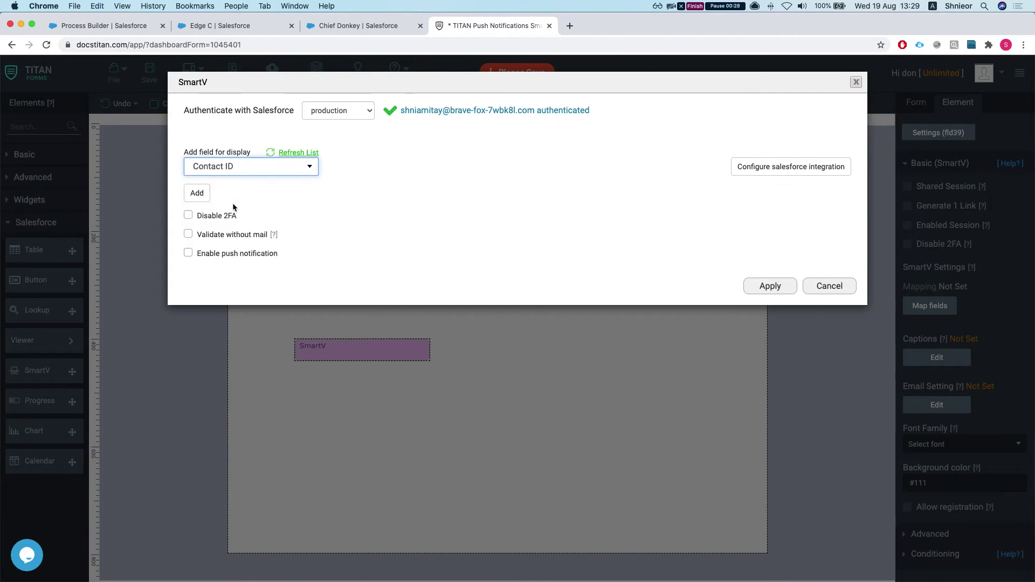
{"action": "left_click", "coordinate": [199, 194]}
{"action": "left_click", "coordinate": [235, 376]}
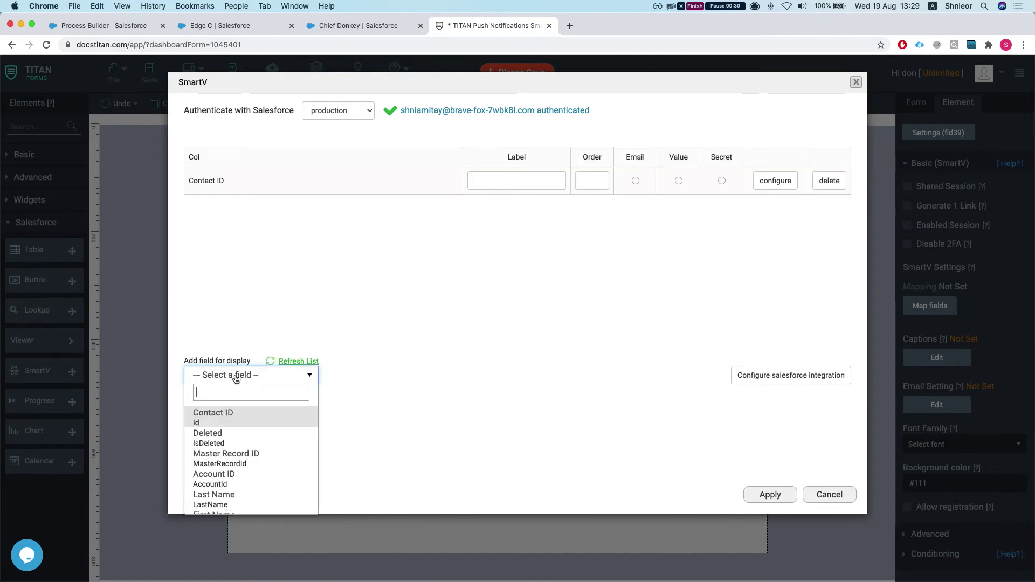
{"action": "type", "text": "email"}
{"action": "key", "text": "Return"}
{"action": "left_click", "coordinate": [196, 402]}
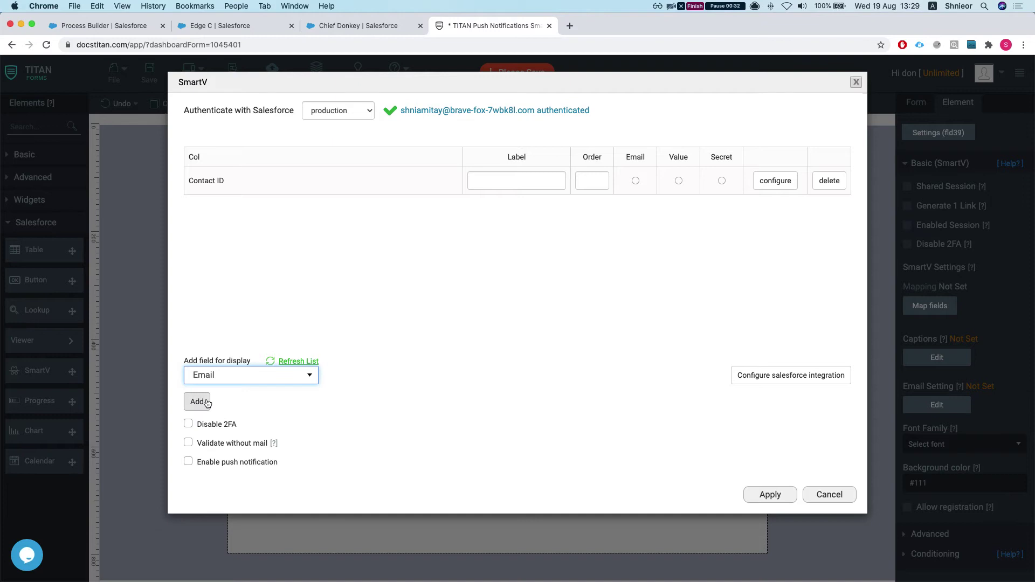
{"action": "left_click", "coordinate": [263, 375]}
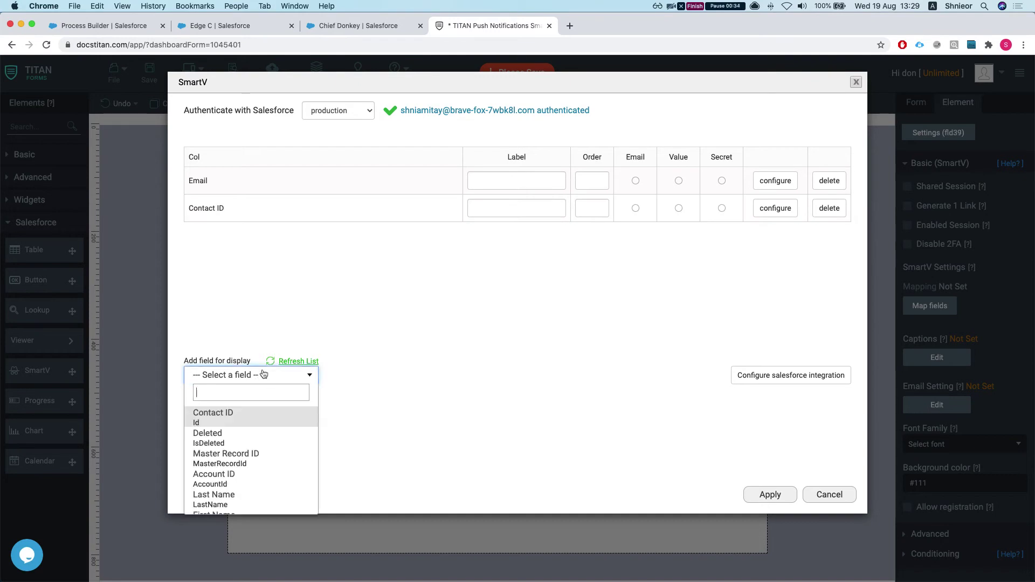
{"action": "type", "text": "smartv"}
{"action": "key", "text": "Return"}
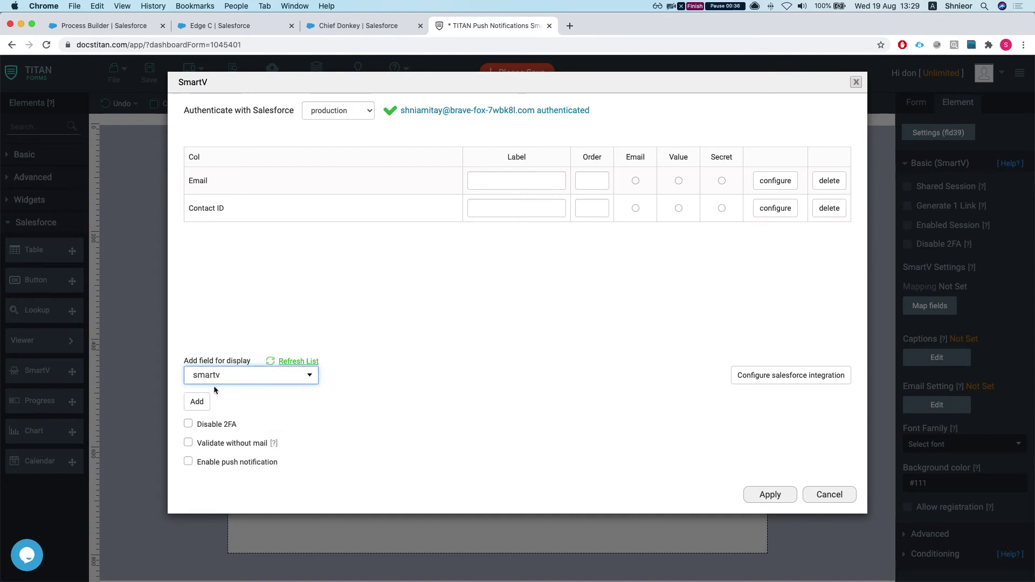
{"action": "left_click", "coordinate": [197, 401]}
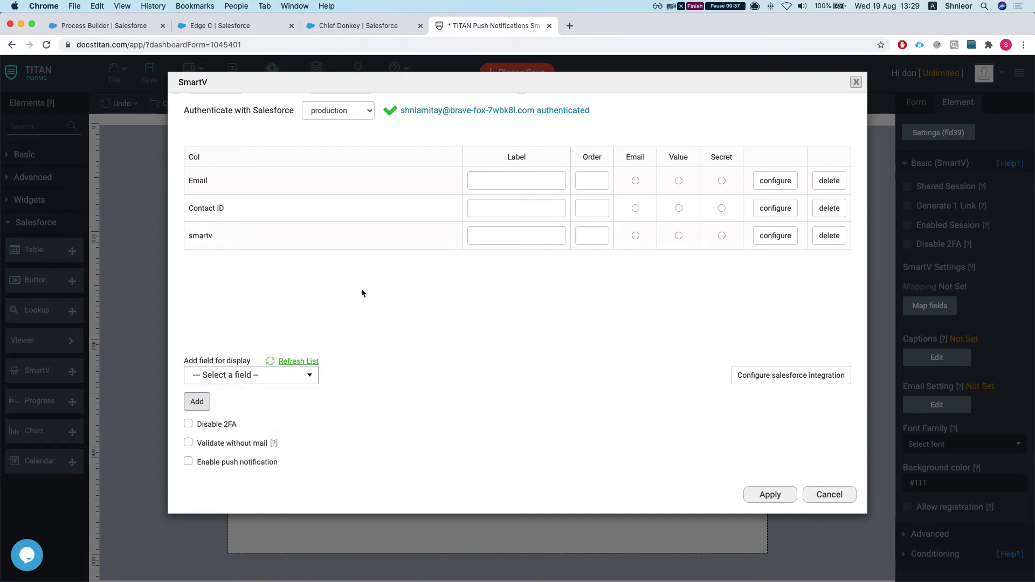
Mark smartv as secret, Contact ID as value, Email as email, and enable push notifications.
{"action": "left_click", "coordinate": [720, 235]}
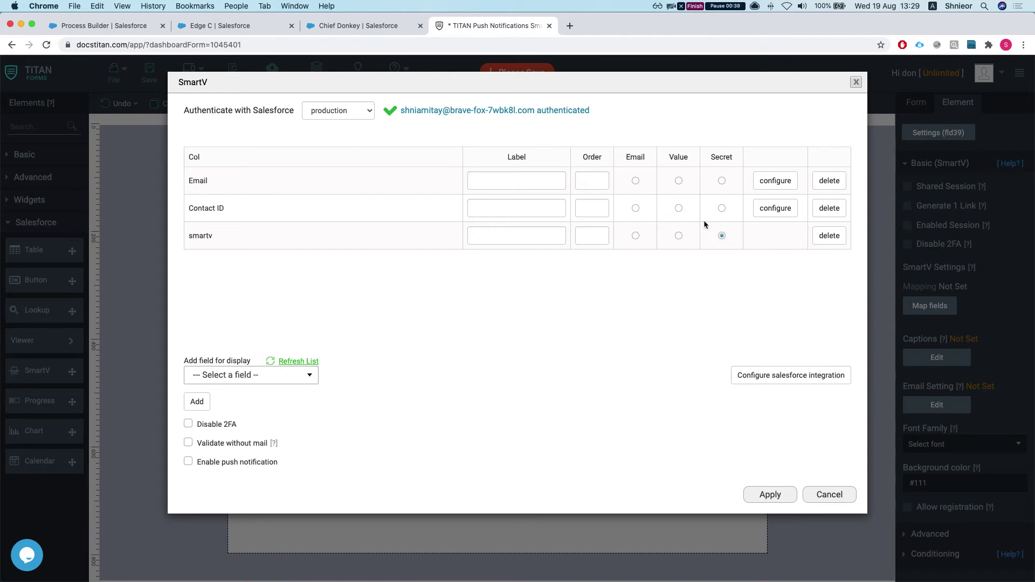
{"action": "left_click", "coordinate": [678, 208]}
{"action": "left_click", "coordinate": [635, 181]}
{"action": "left_click", "coordinate": [187, 462]}
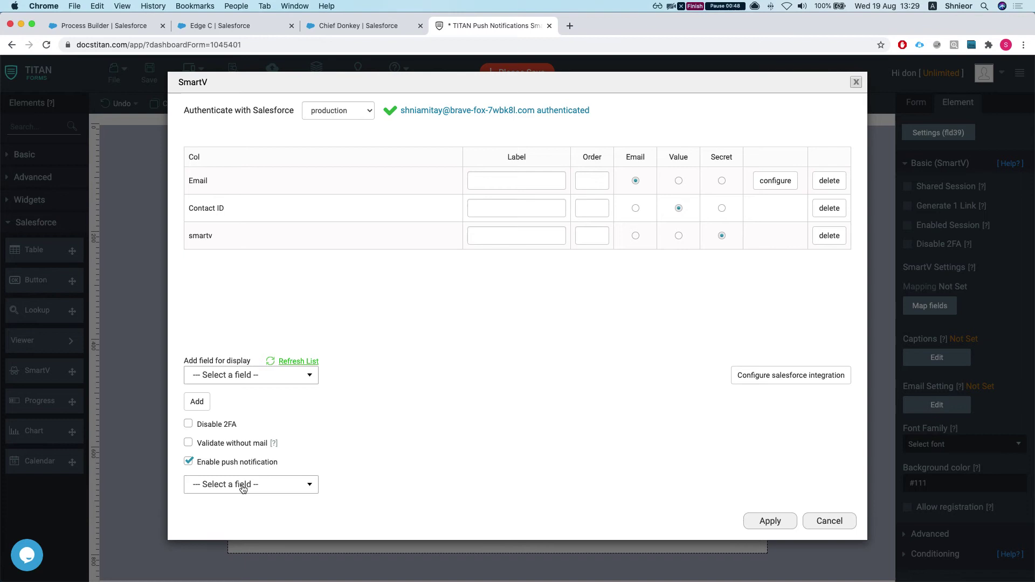
Search 'pn' and pick pn_auth as the field storing the push notification auth token.
{"action": "left_click", "coordinate": [241, 486]}
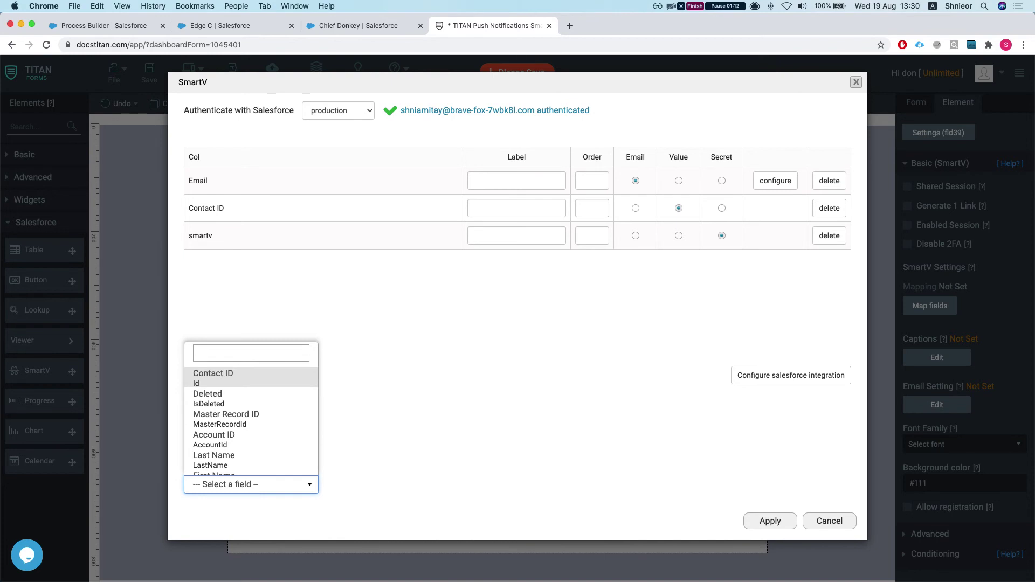
{"action": "type", "text": "p"}
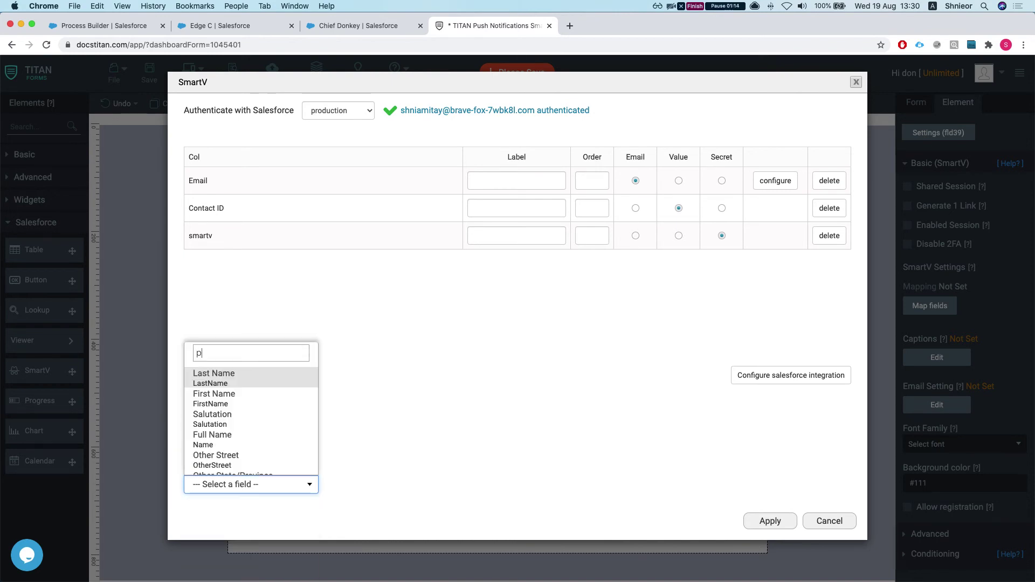
{"action": "type", "text": "n"}
{"action": "key", "text": "Return"}
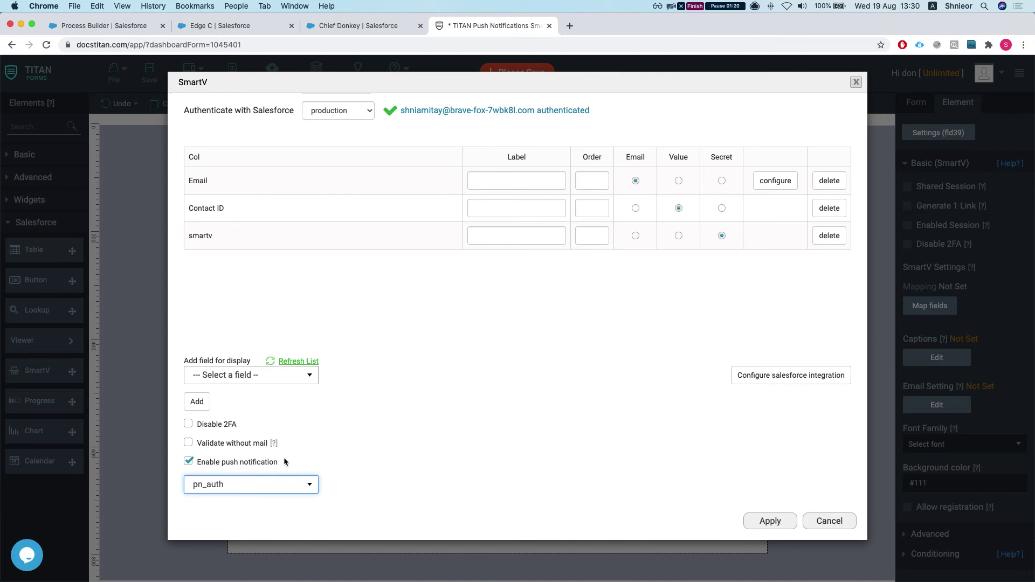
{"action": "left_click", "coordinate": [442, 445]}
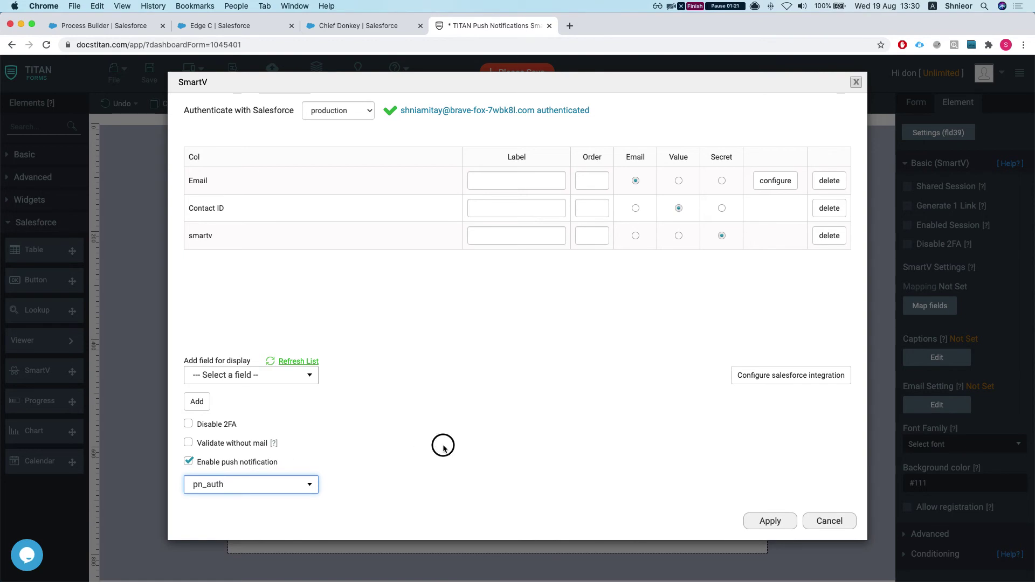
Apply the SmartV settings, enable a 5-minute session, and save the form.
{"action": "left_click", "coordinate": [770, 518]}
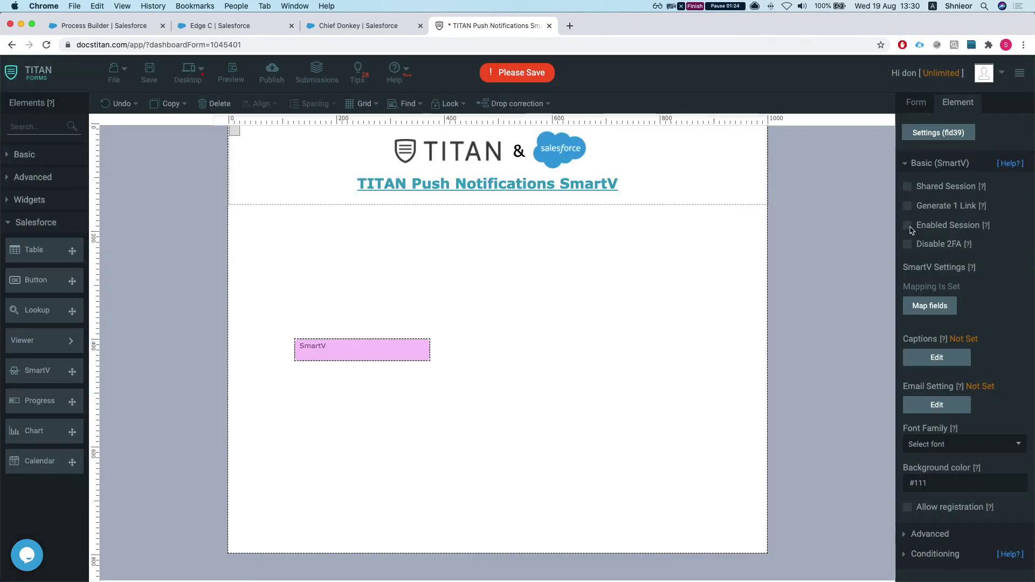
{"action": "left_click", "coordinate": [907, 225]}
{"action": "left_click", "coordinate": [941, 263]}
{"action": "type", "text": "5"}
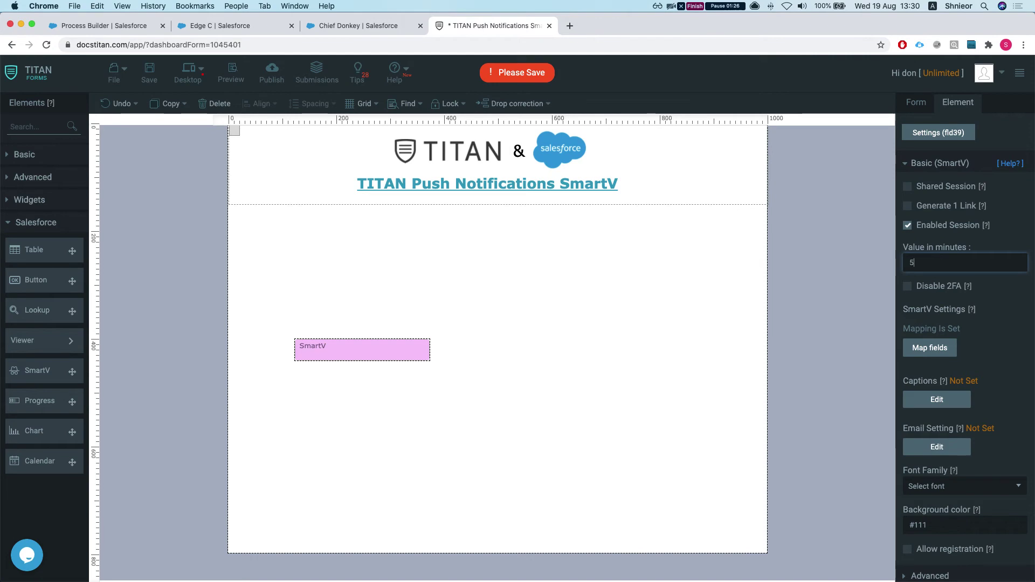
{"action": "left_click", "coordinate": [621, 269]}
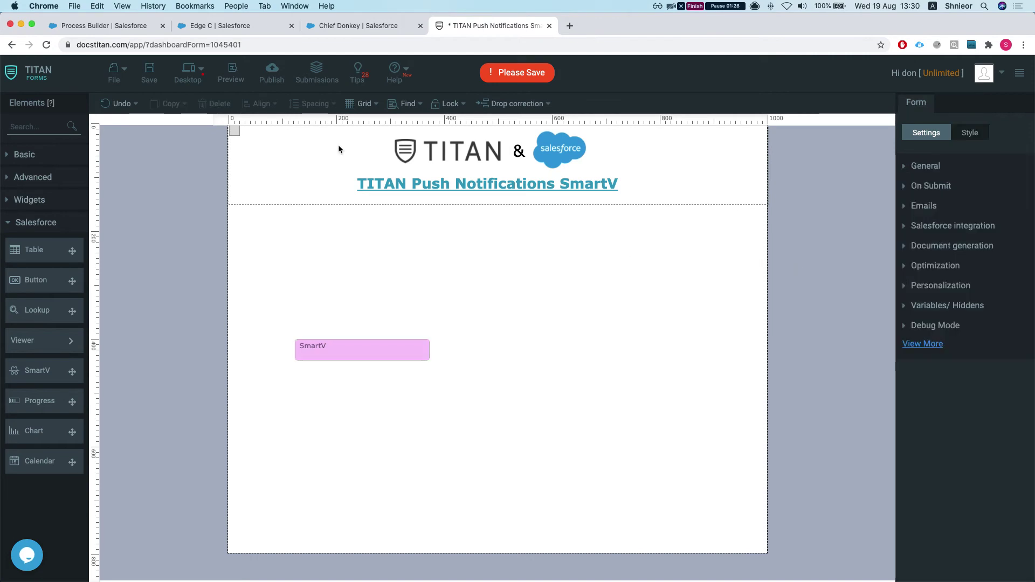
{"action": "left_click", "coordinate": [149, 75]}
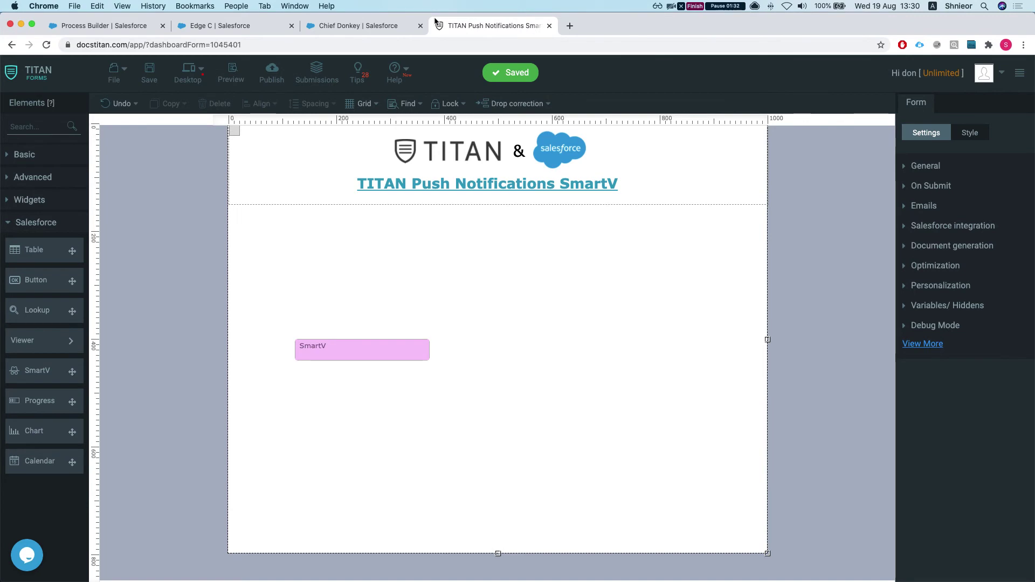
Confirm the contact's pn_auth field is empty in Salesforce, then return to the TITAN Push Notifications editor.
{"action": "left_click", "coordinate": [387, 28]}
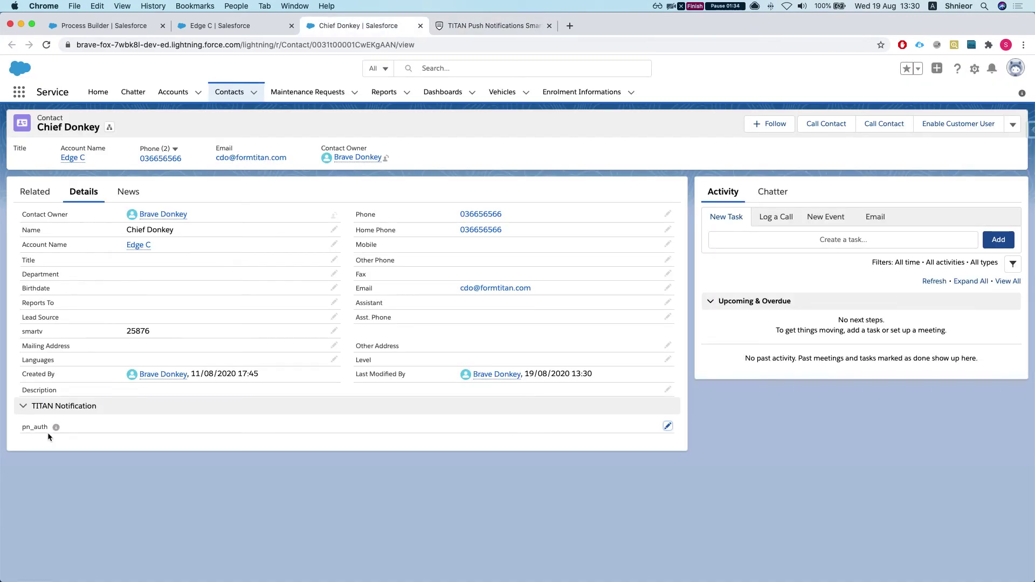
{"action": "mouse_move", "coordinate": [56, 432]}
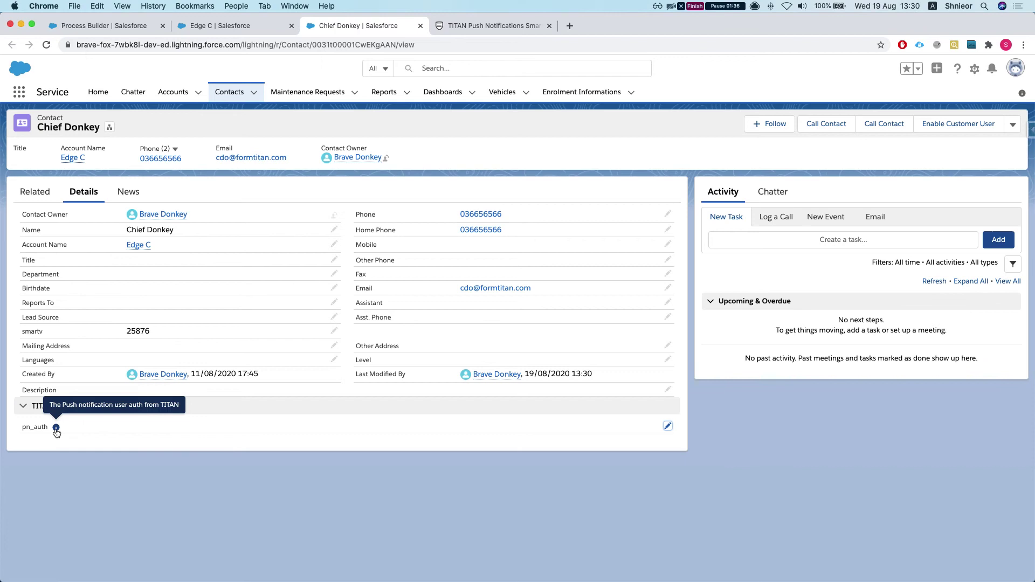
{"action": "mouse_move", "coordinate": [22, 431]}
{"action": "left_mouse_down"}
{"action": "mouse_move", "coordinate": [54, 431]}
{"action": "mouse_move", "coordinate": [41, 430]}
{"action": "left_mouse_up"}
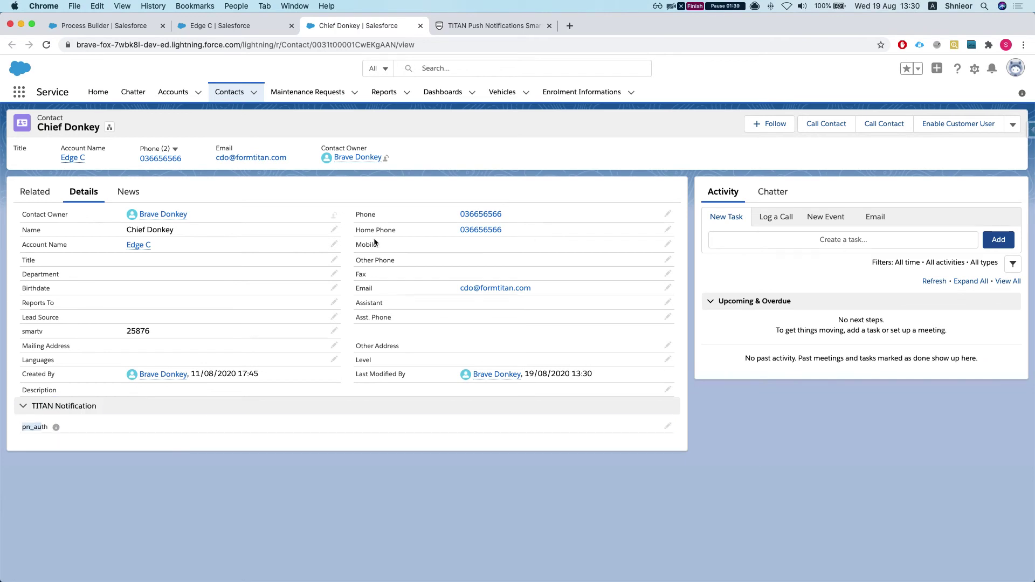
{"action": "left_click", "coordinate": [499, 26]}
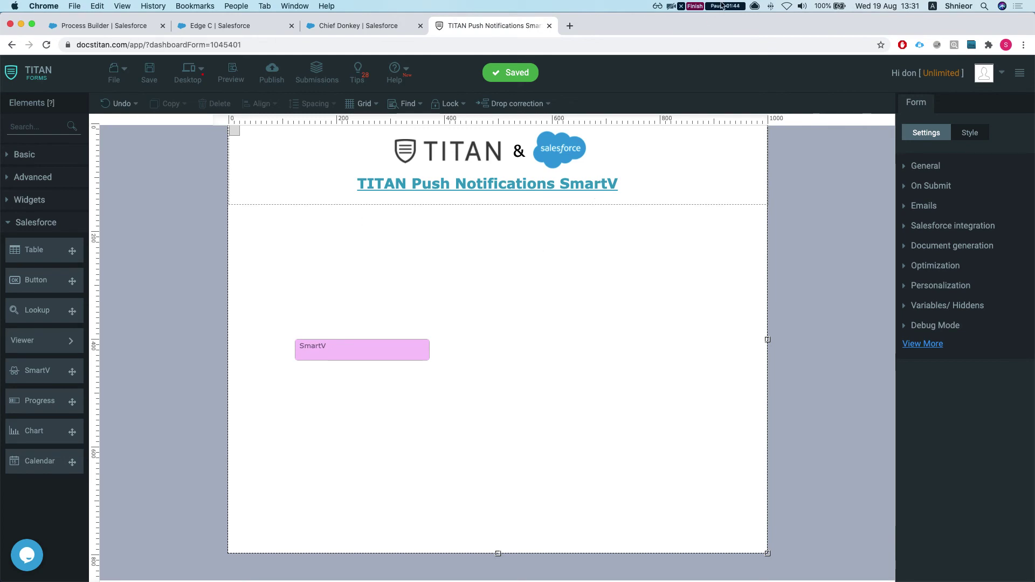
Open the published form live and request a login code with the contact's saved e-mail.
{"action": "left_click", "coordinate": [271, 75]}
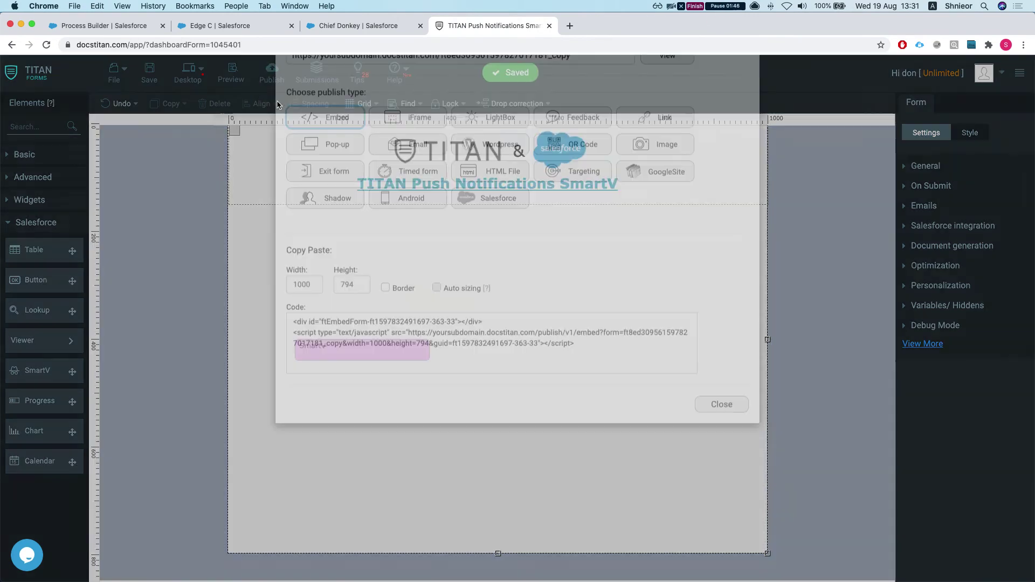
{"action": "left_click", "coordinate": [658, 133]}
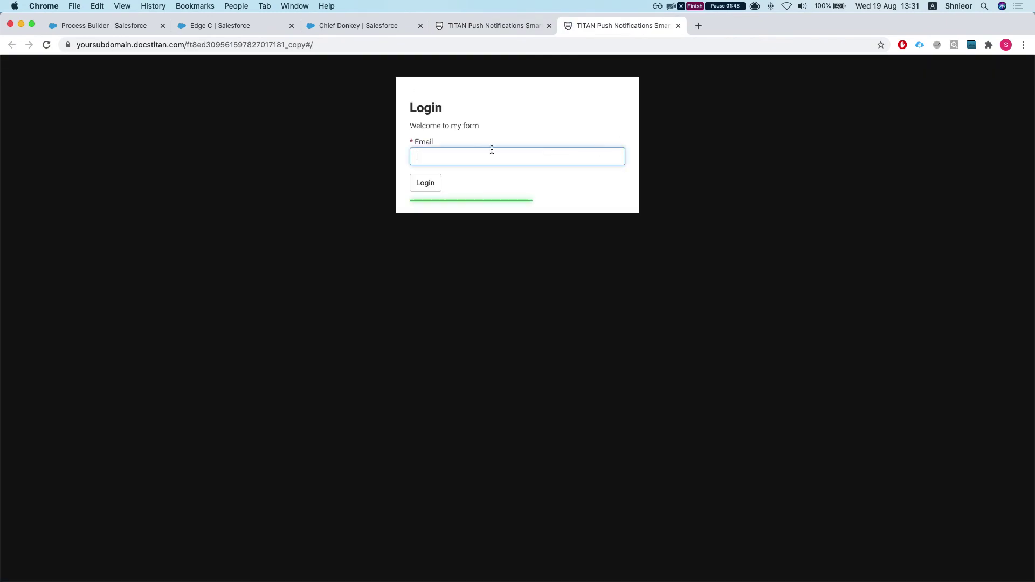
{"action": "left_click", "coordinate": [471, 151]}
{"action": "type", "text": "cd"}
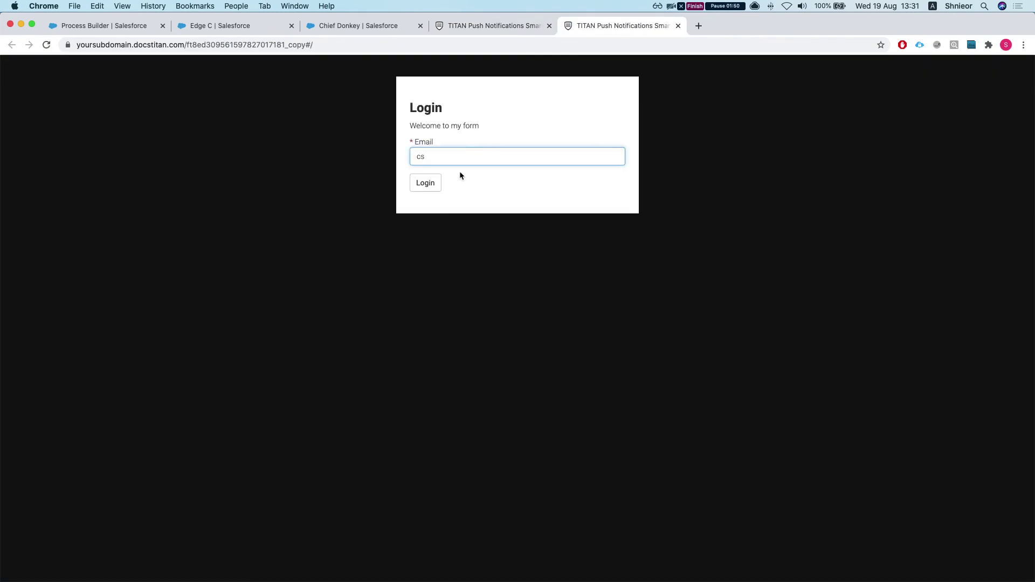
{"action": "left_click", "coordinate": [483, 199]}
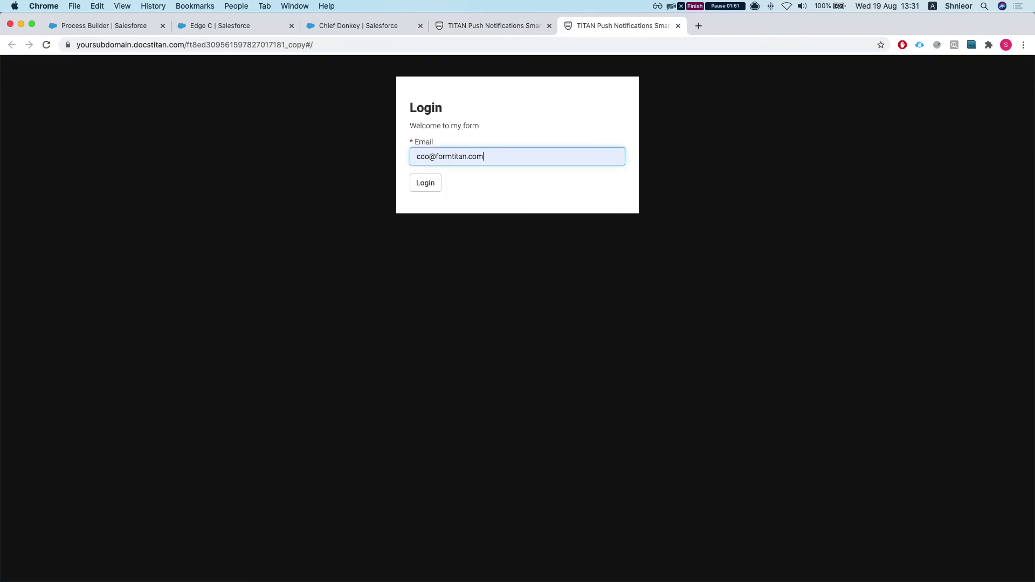
{"action": "left_click", "coordinate": [419, 183]}
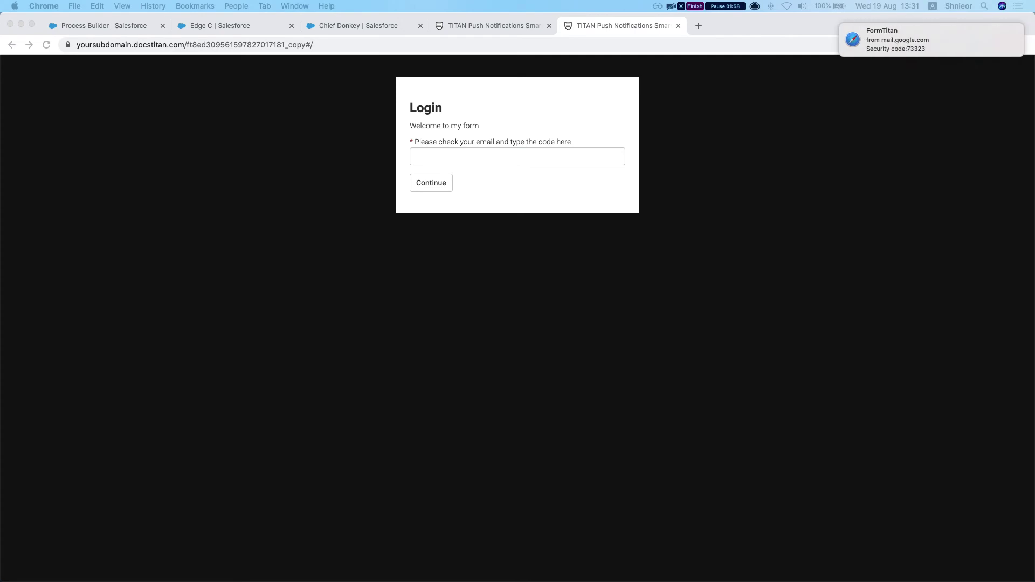
Log in with the emailed security code and allow the form's notifications.
{"action": "left_click", "coordinate": [527, 160]}
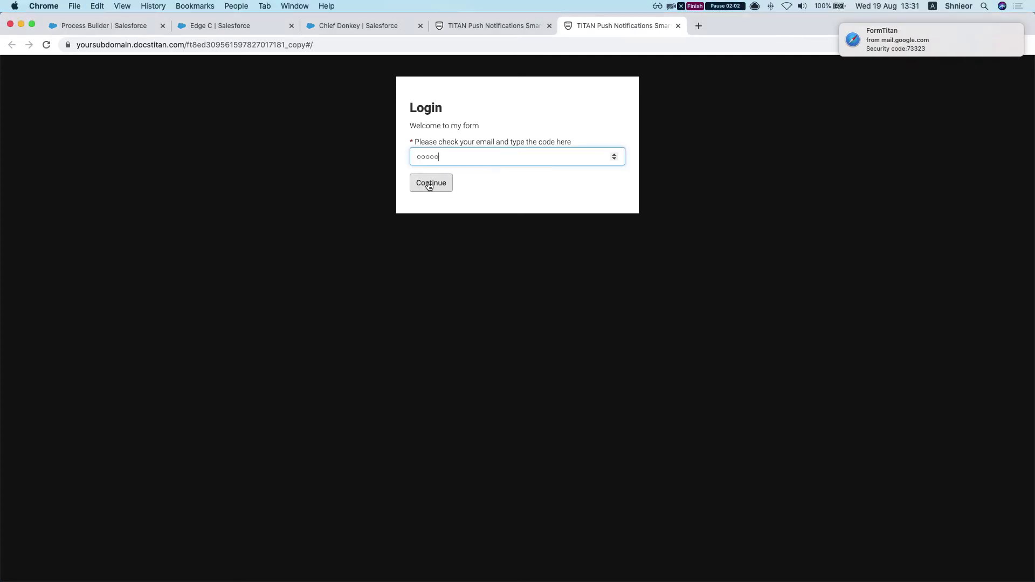
{"action": "left_click", "coordinate": [427, 183]}
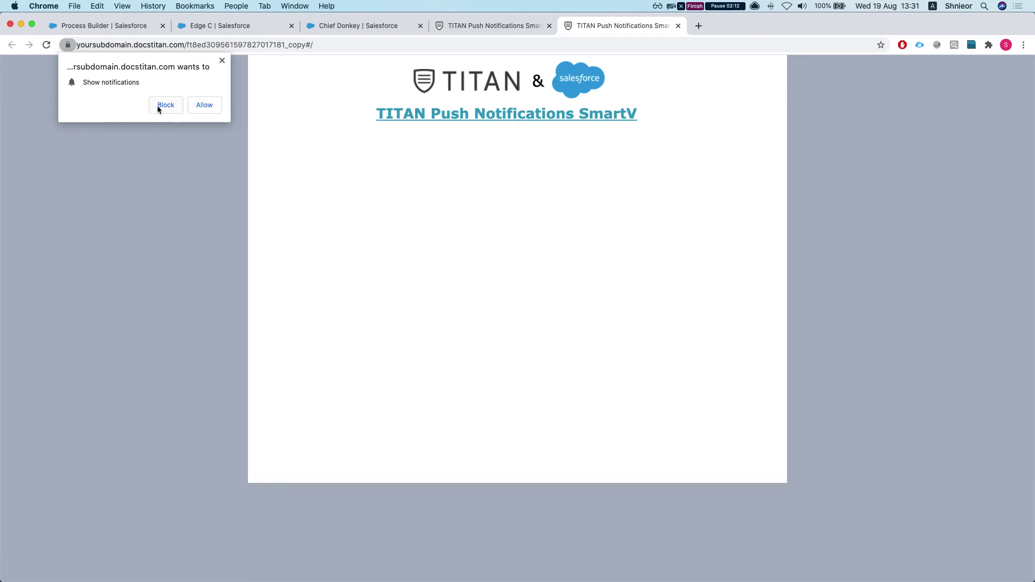
{"action": "left_click", "coordinate": [208, 105]}
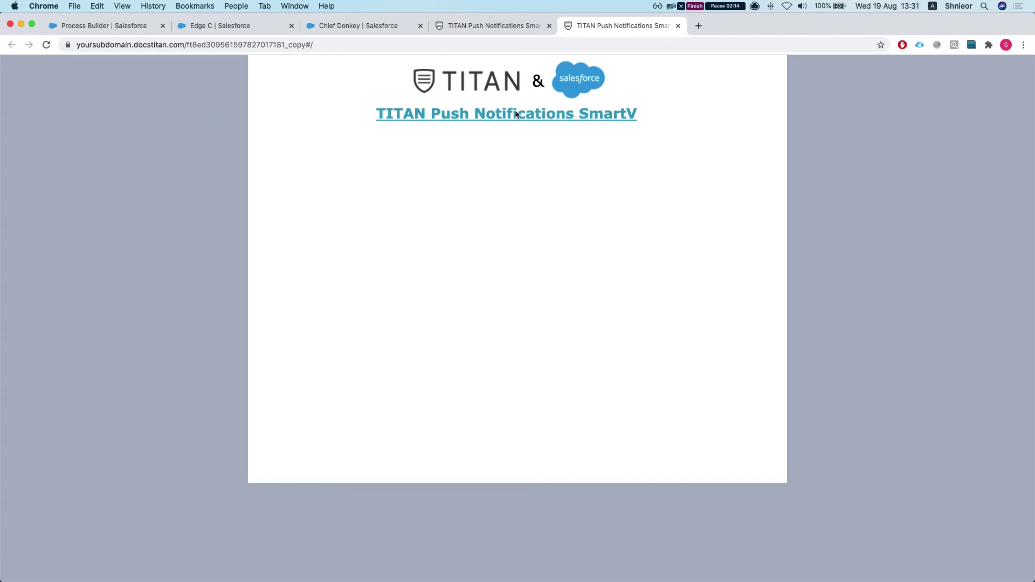
{"action": "left_click", "coordinate": [715, 8]}
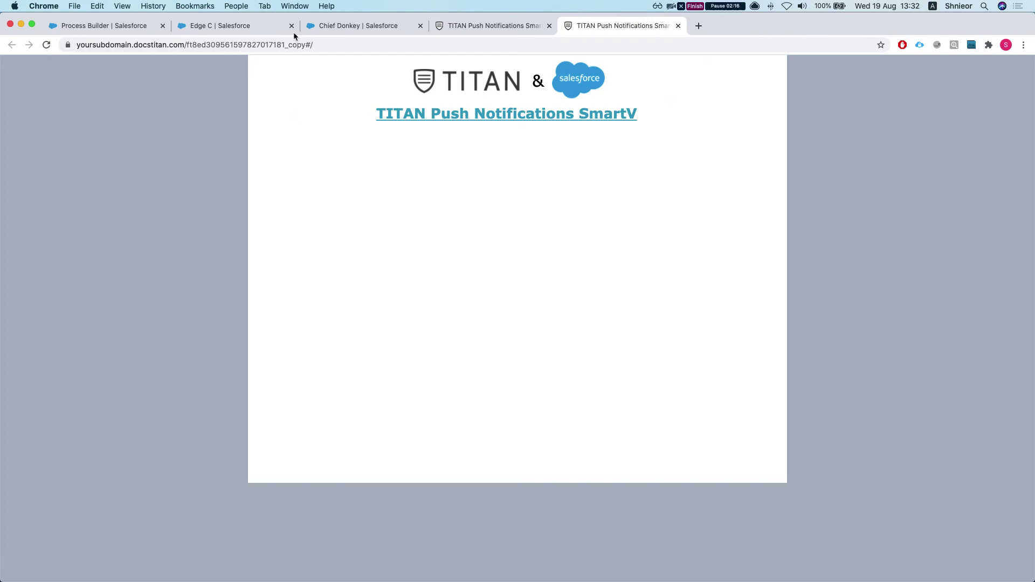
Reload the contact record and highlight the new token in its pn_auth detail field.
{"action": "left_click", "coordinate": [247, 31]}
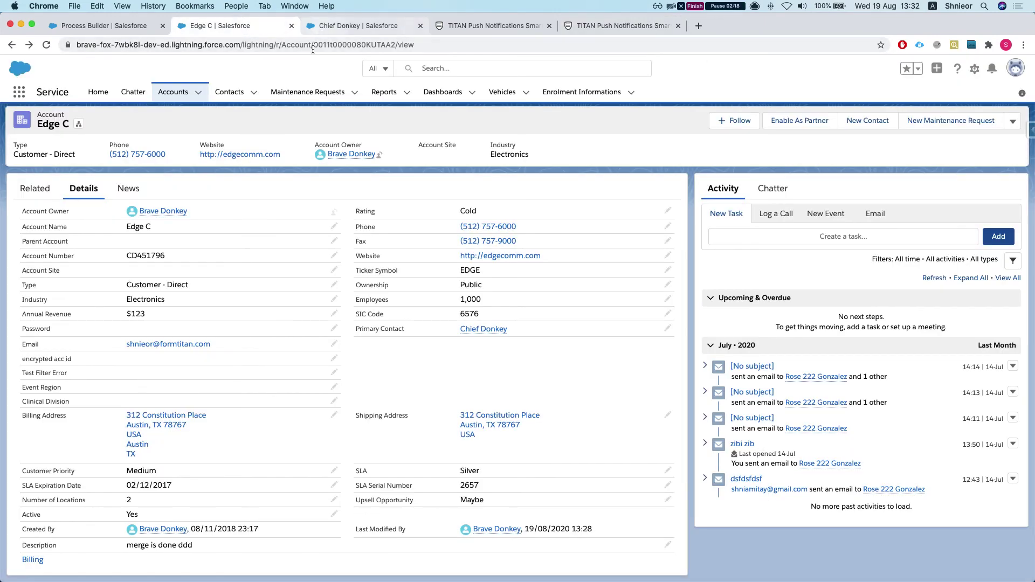
{"action": "left_click", "coordinate": [336, 31]}
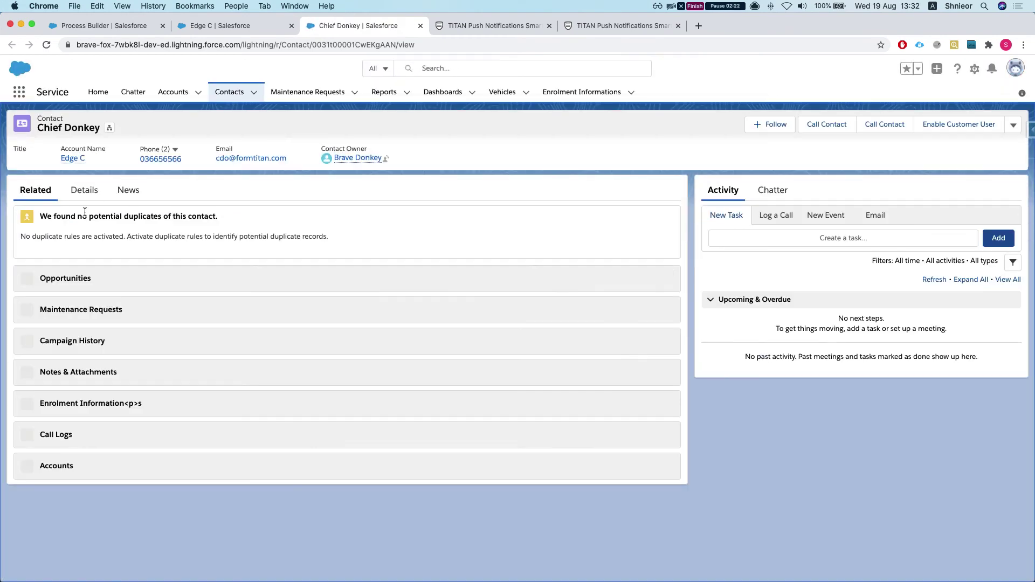
{"action": "left_click", "coordinate": [80, 196]}
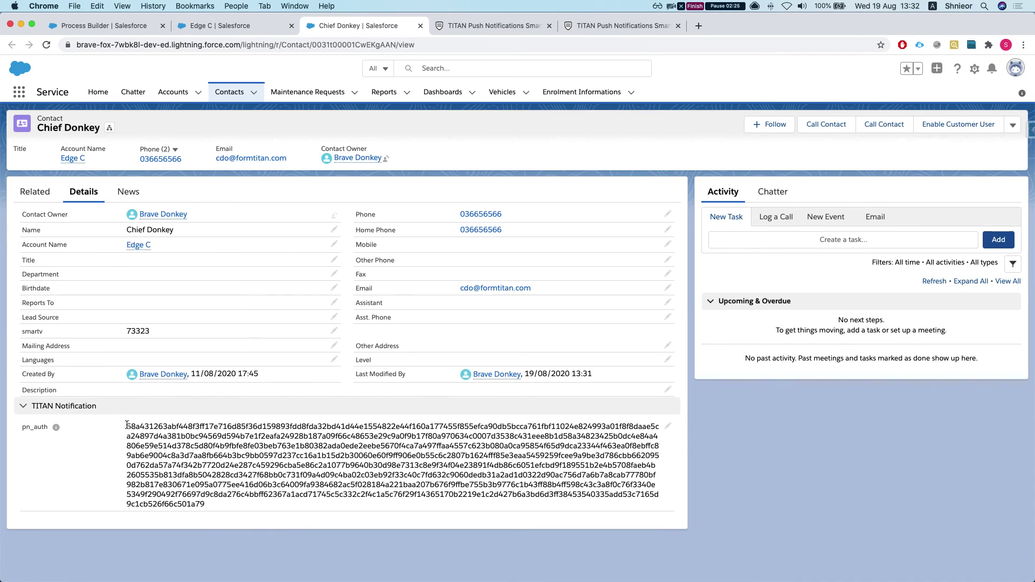
{"action": "mouse_move", "coordinate": [118, 426]}
{"action": "left_mouse_down"}
{"action": "mouse_move", "coordinate": [167, 452]}
{"action": "mouse_move", "coordinate": [218, 509]}
{"action": "mouse_move", "coordinate": [120, 431]}
{"action": "left_mouse_up"}
{"action": "left_click", "coordinate": [218, 510]}
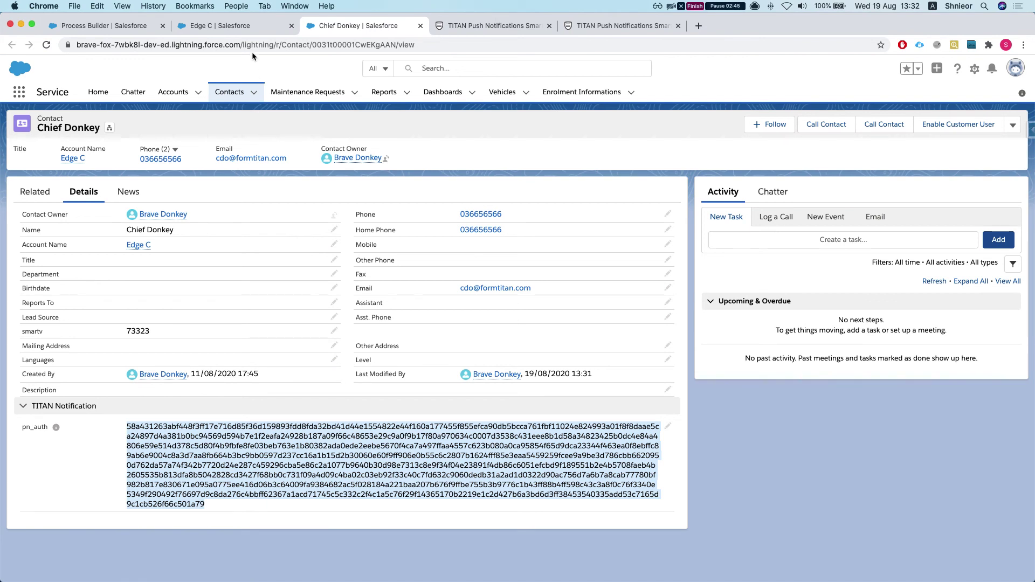
Switch to the Edge C account page and check its Primary Contact.
{"action": "left_click", "coordinate": [247, 27]}
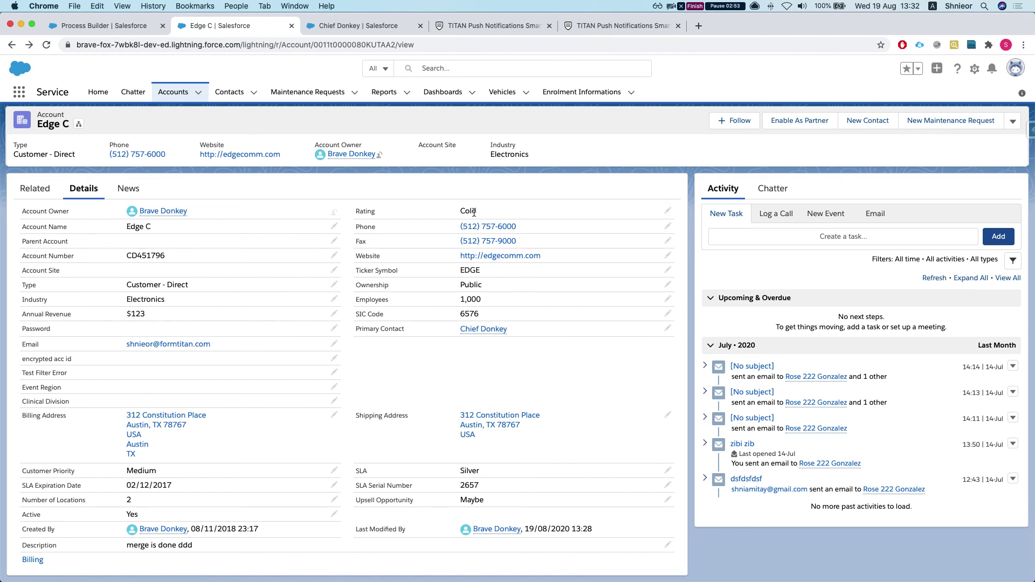
{"action": "mouse_move", "coordinate": [474, 334]}
Change Edge C's Rating from Cold to Hot and save it.
{"action": "double_click", "coordinate": [483, 214]}
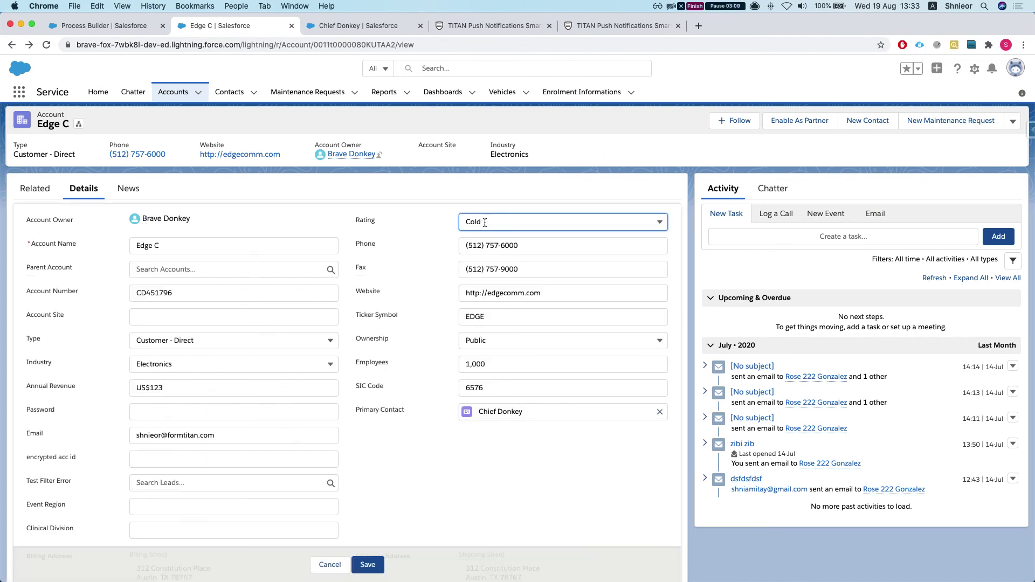
{"action": "left_click", "coordinate": [484, 222]}
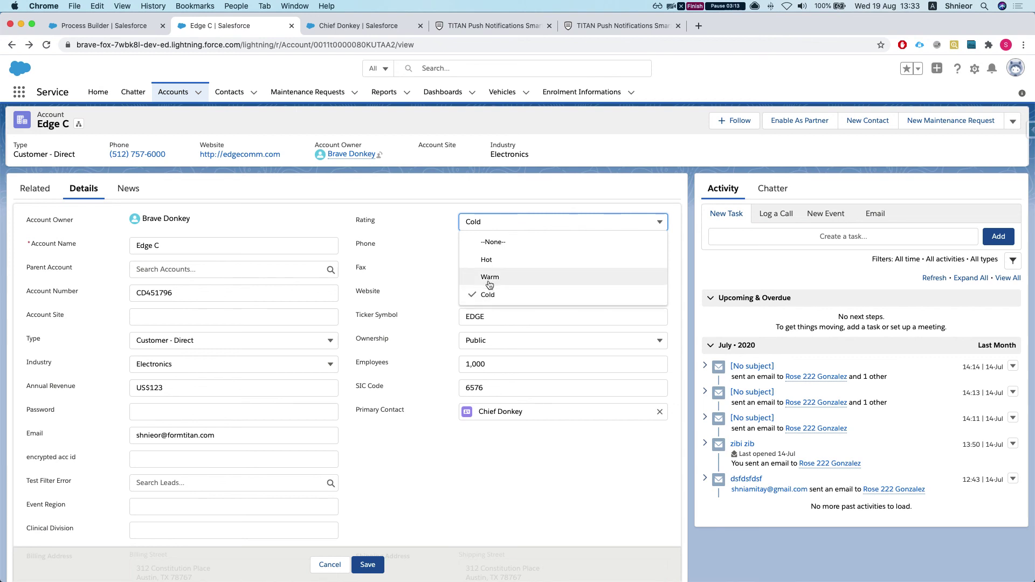
{"action": "left_click", "coordinate": [498, 265]}
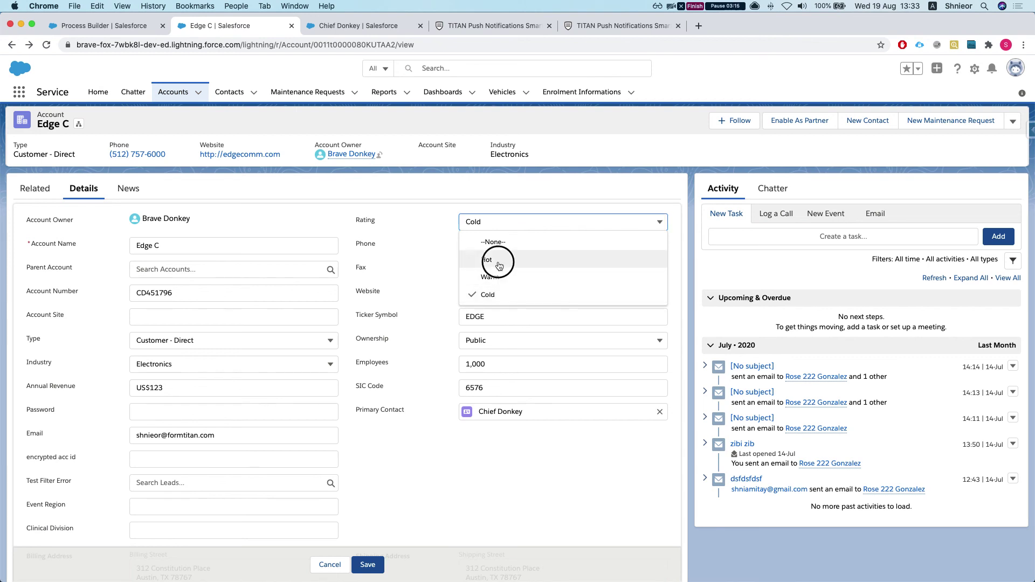
{"action": "left_click", "coordinate": [367, 564]}
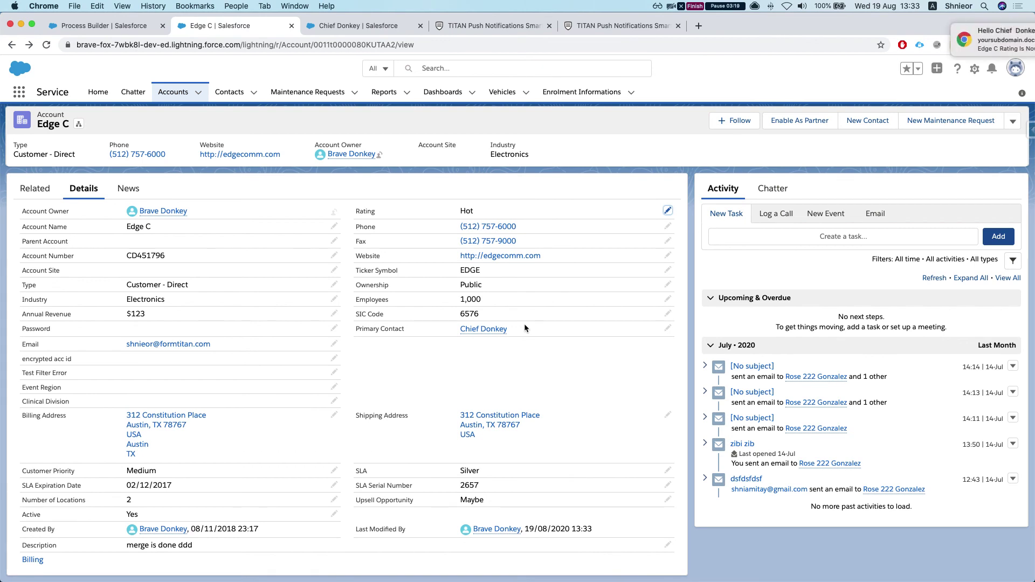
{"action": "mouse_move", "coordinate": [908, 50]}
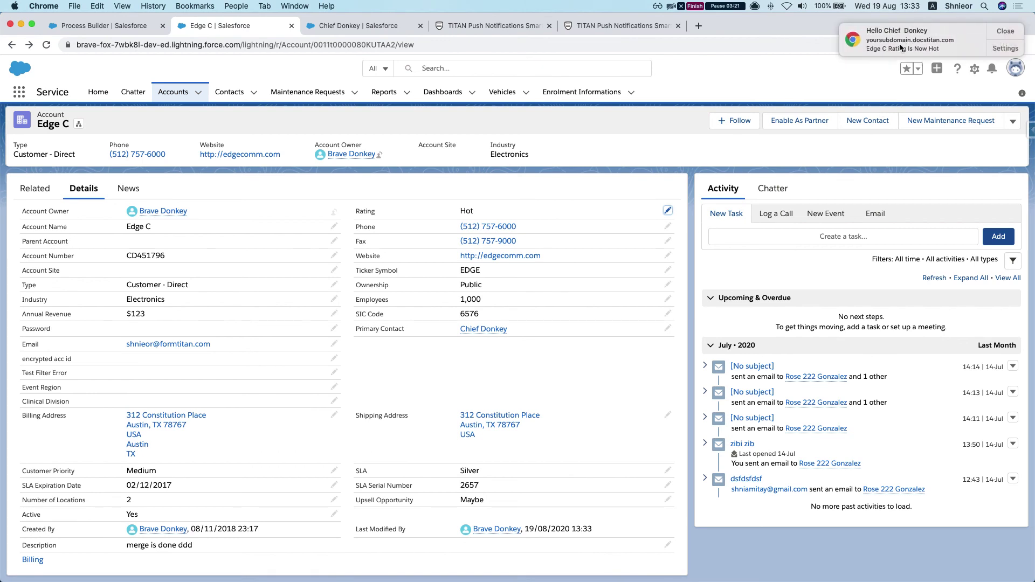